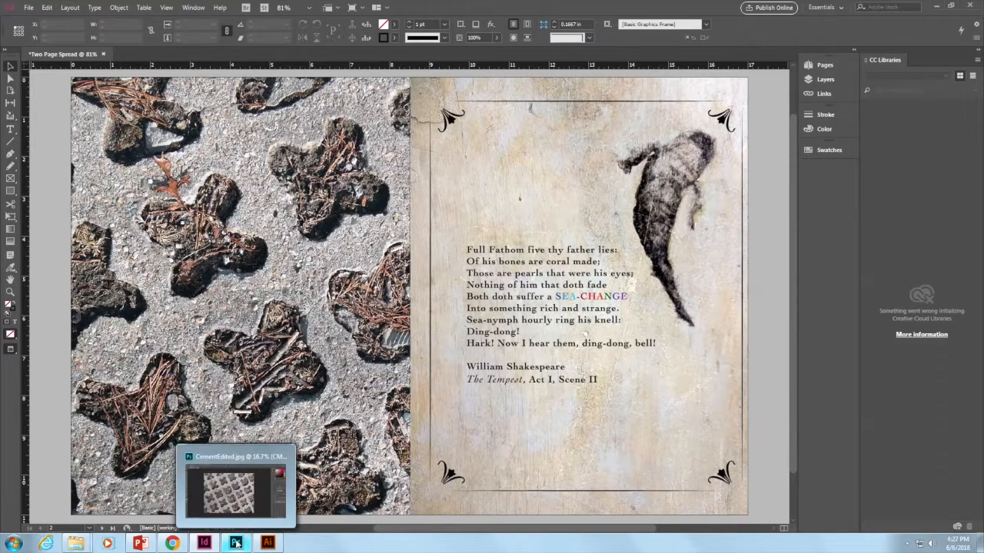
Step: Switch to Photoshop, select the entire CementEdited.jpg image and start an Iris Blur from the Blur Gallery
left_click(236, 543)
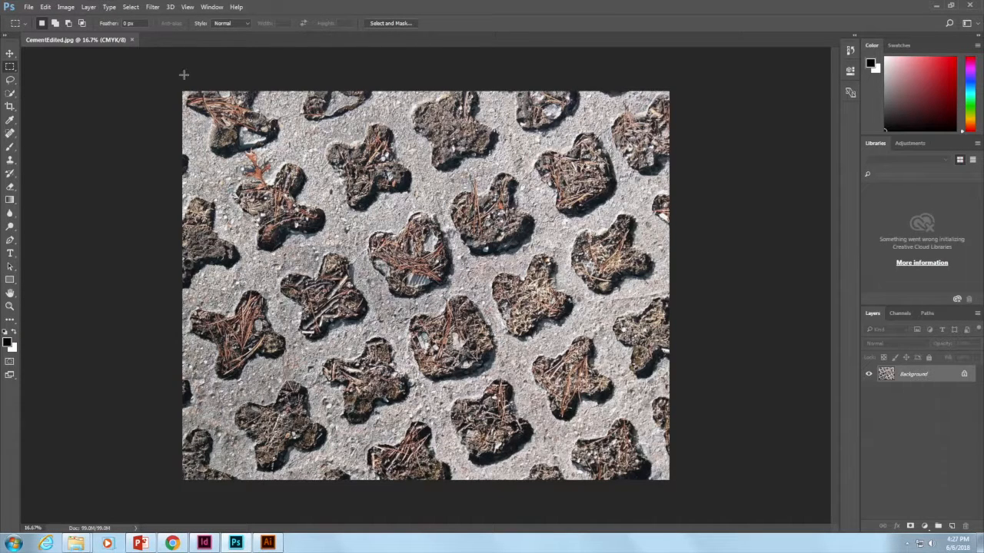
left_click_drag(173, 78, 679, 532)
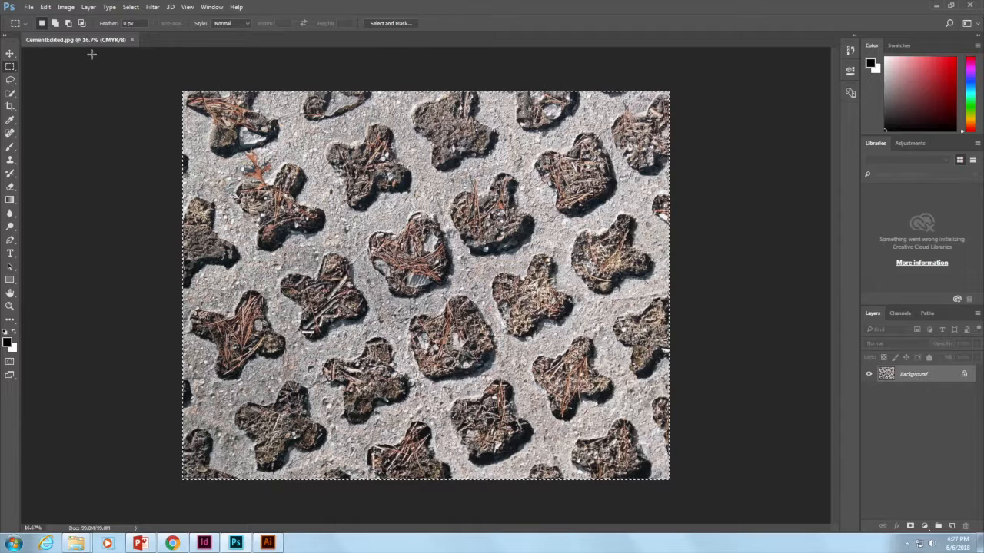
left_click(152, 7)
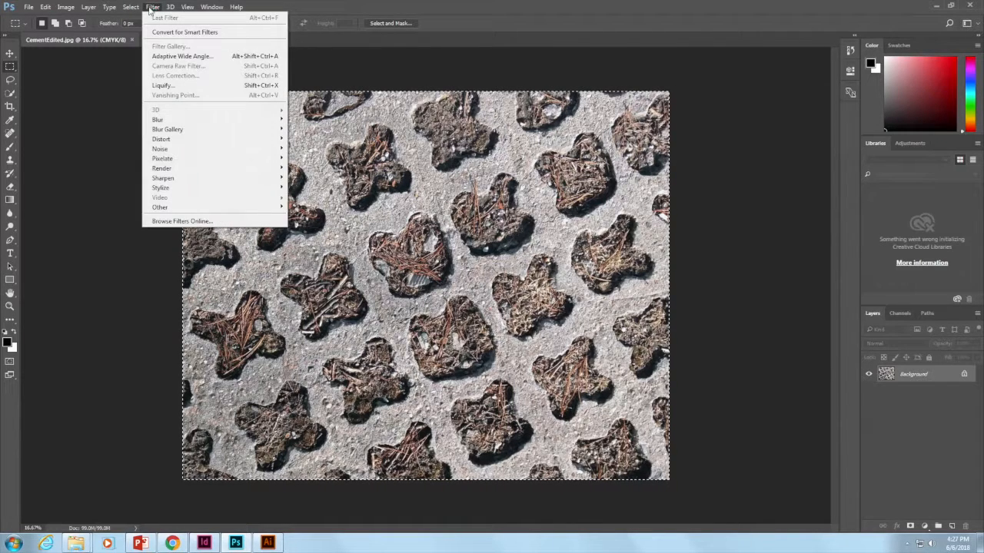
mouse_move(191, 130)
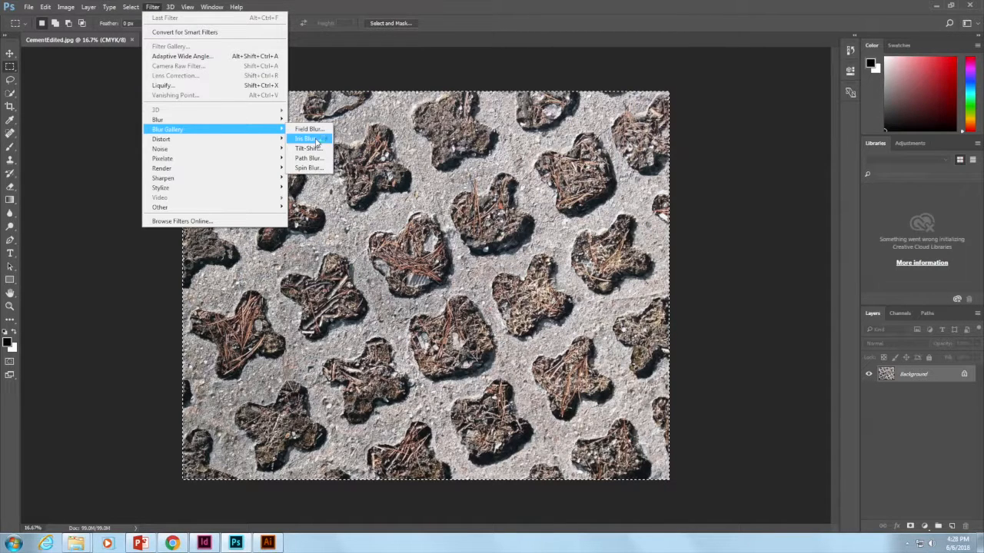
left_click(315, 140)
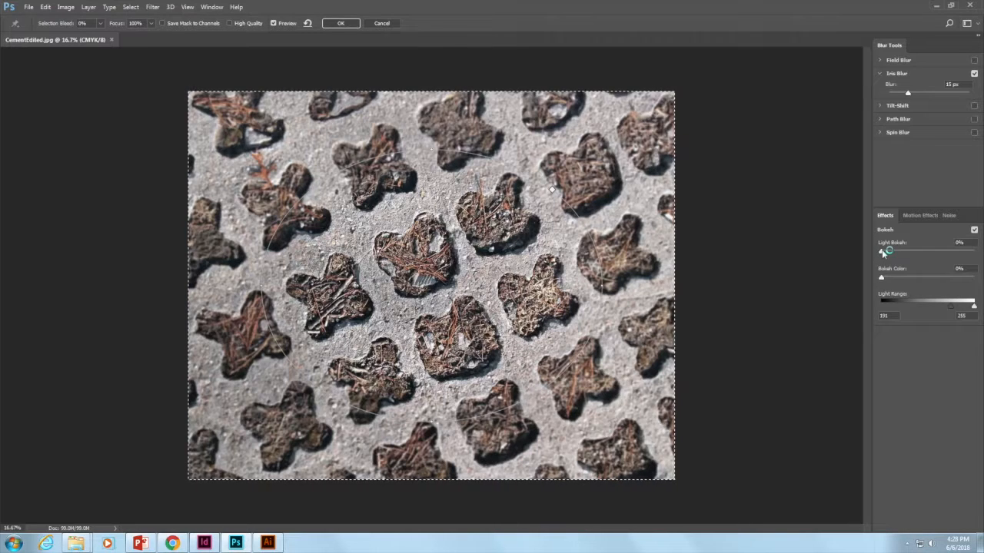
Step: Set Light Bokeh to 30%, Bokeh Color to 51% and Light Range to 191–192, strengthen the iris blur and apply the filter
left_click_drag(886, 252, 910, 253)
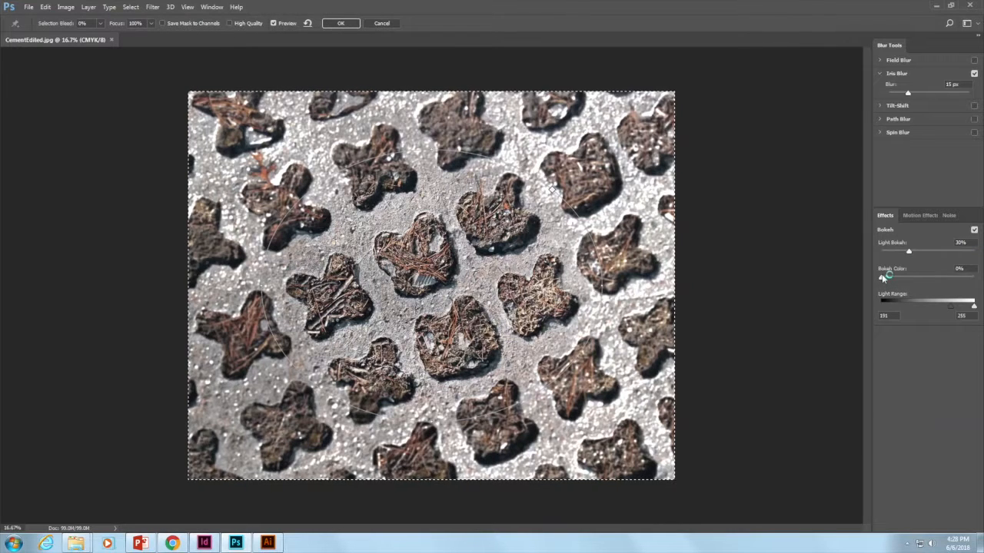
left_click_drag(883, 279, 931, 278)
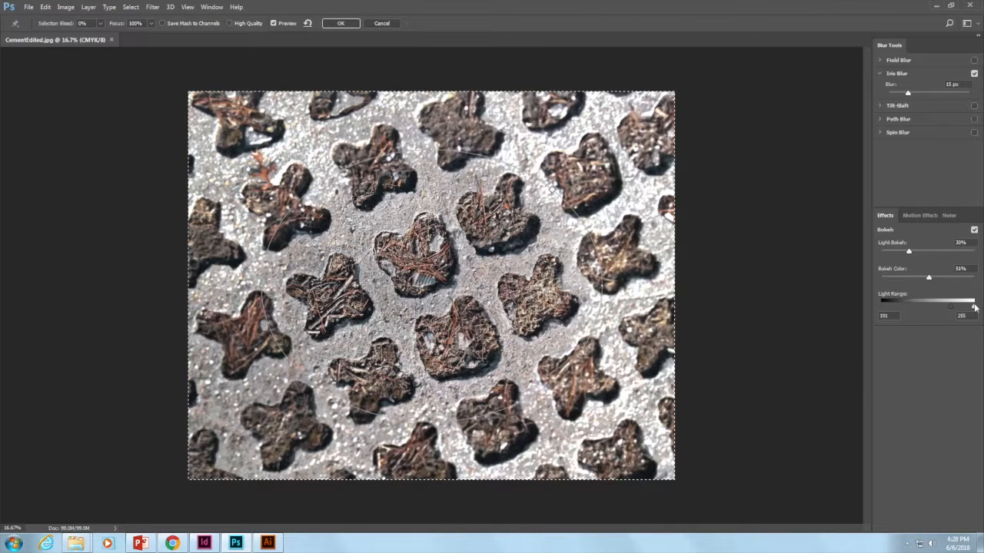
left_click_drag(975, 308, 951, 306)
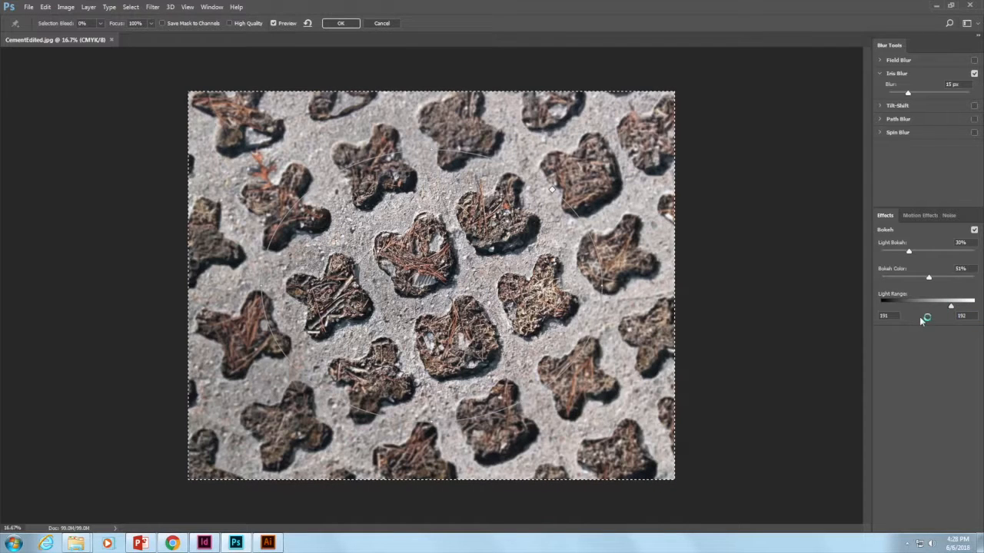
left_click_drag(908, 95, 927, 96)
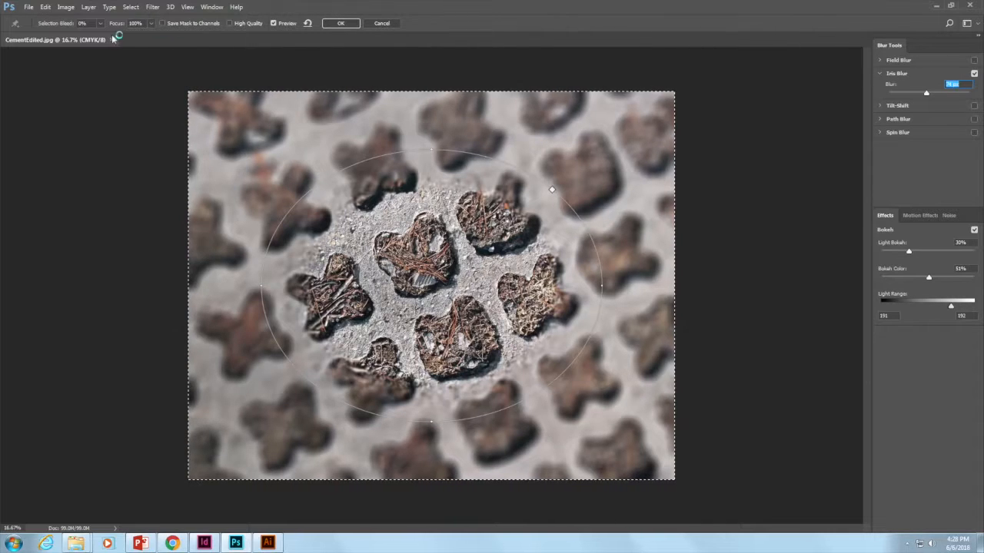
left_click(339, 24)
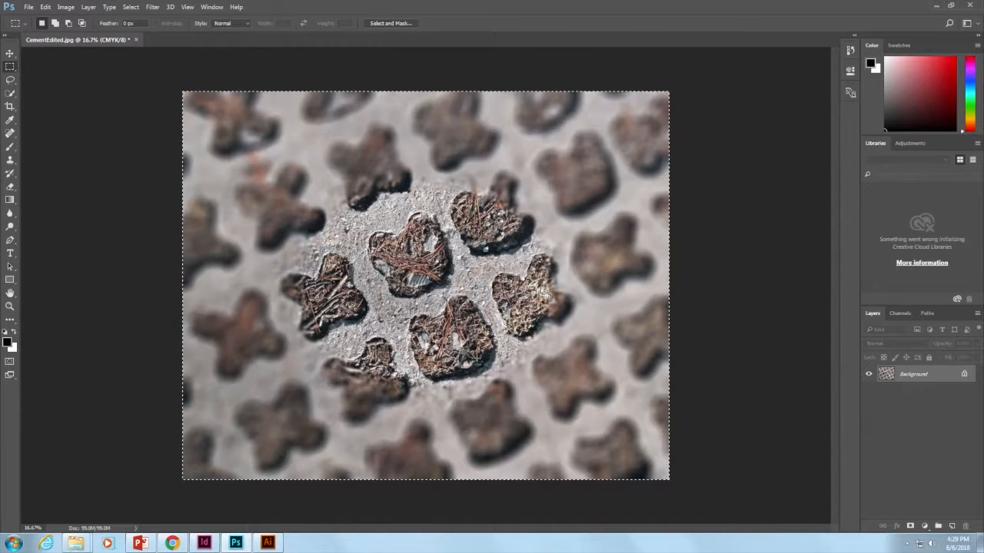
Step: Deselect the image and save the blurred CementEdited.jpg under its existing name
left_click(145, 108)
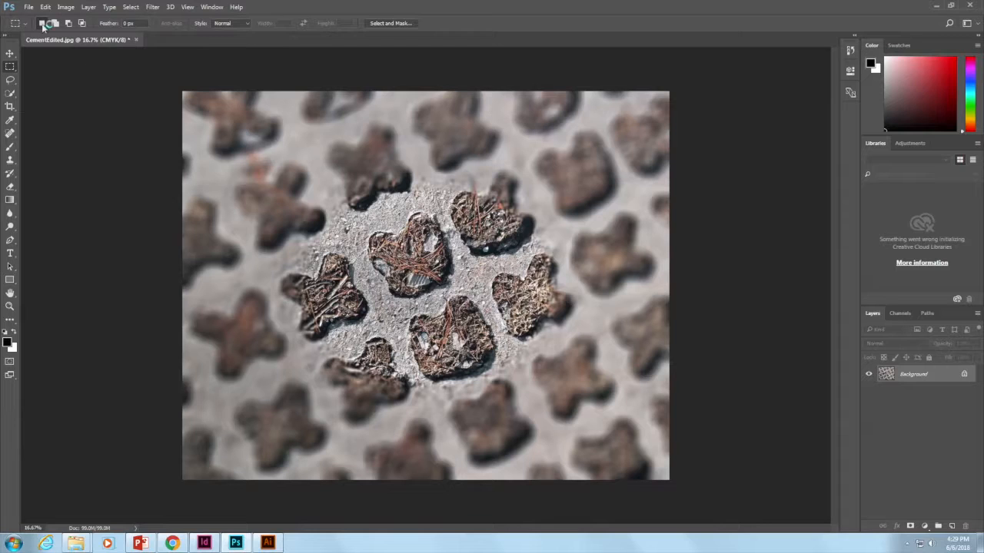
left_click(30, 8)
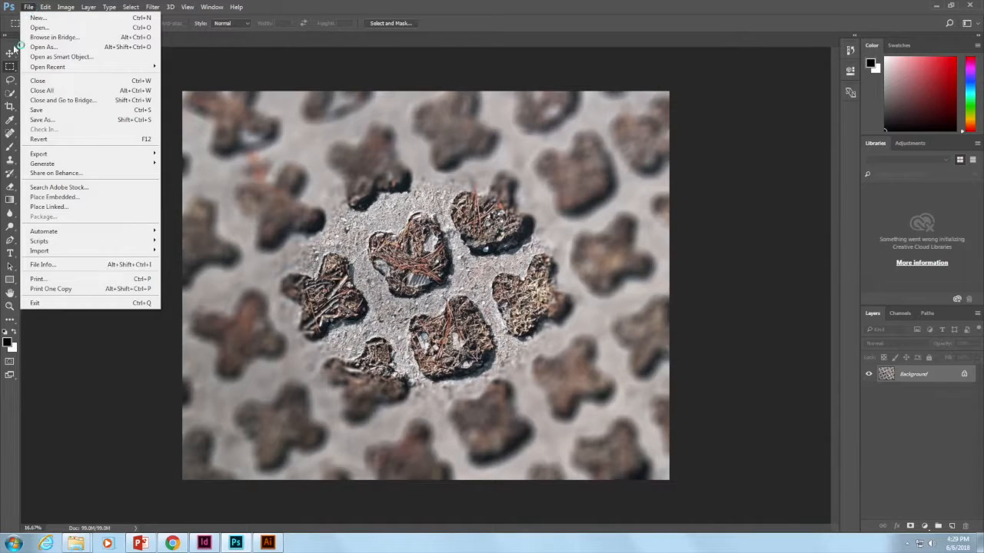
left_click(36, 112)
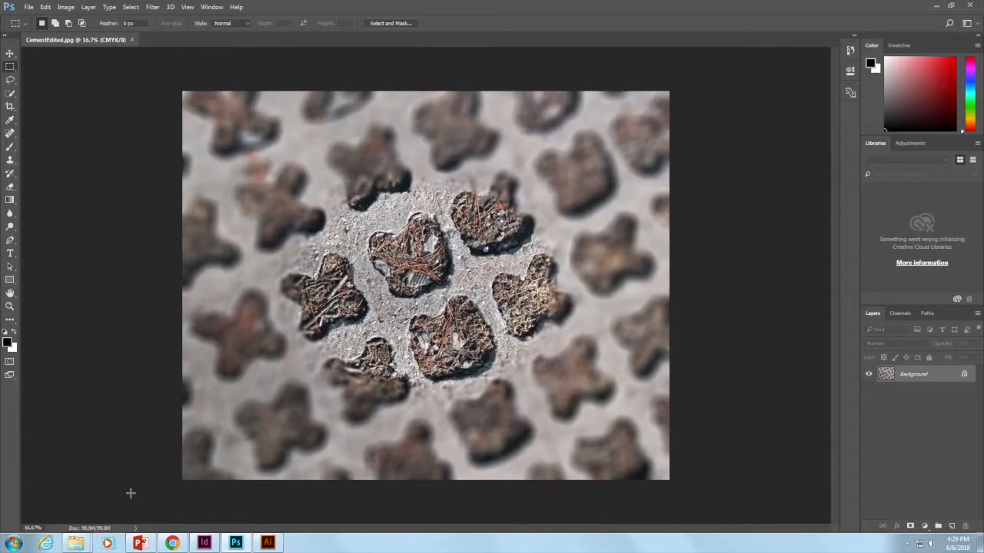
Step: Switch to InDesign, collapse the CC Libraries and update the modified link to CementEdited.jpg in the two-page spread
left_click(205, 544)
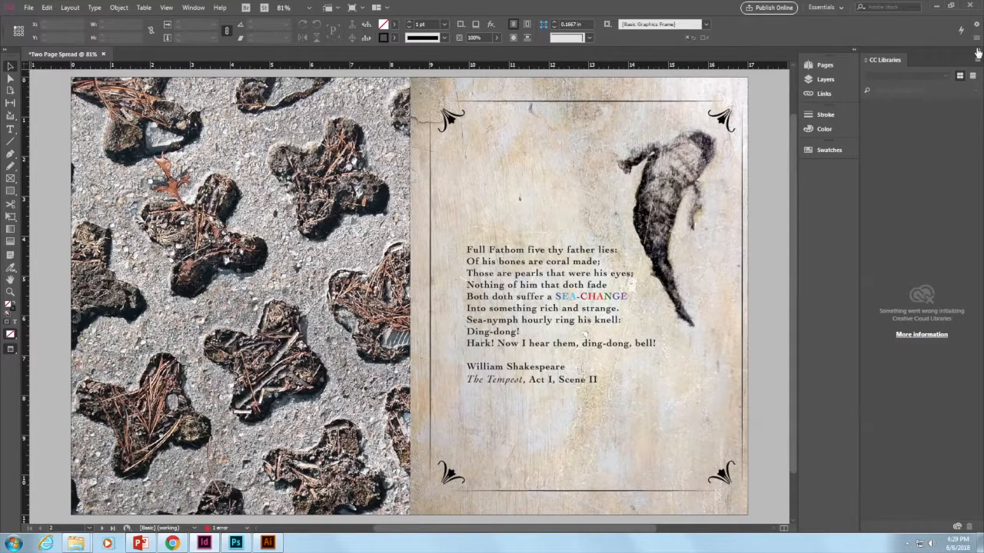
left_click(978, 51)
left_click_drag(921, 65, 885, 176)
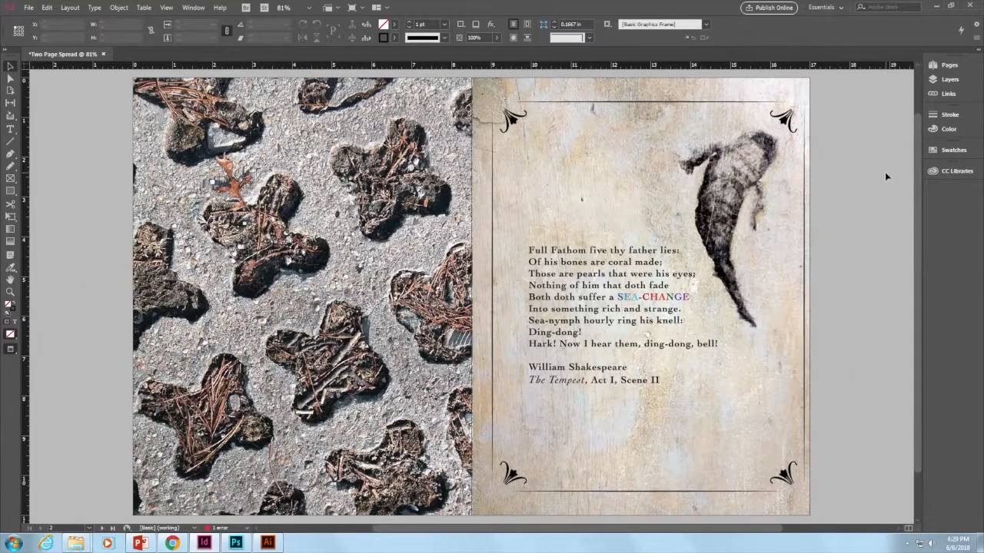
left_click(951, 95)
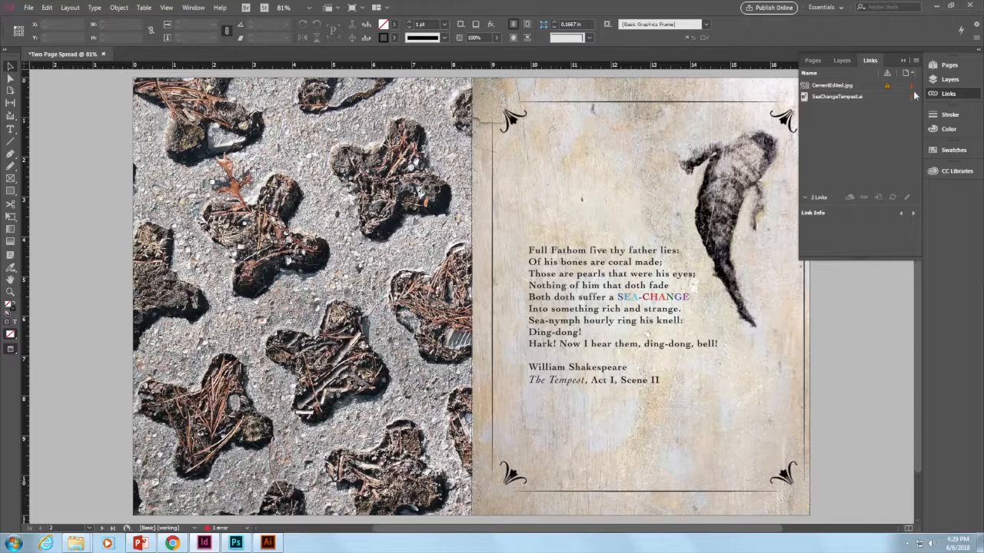
left_click(849, 87)
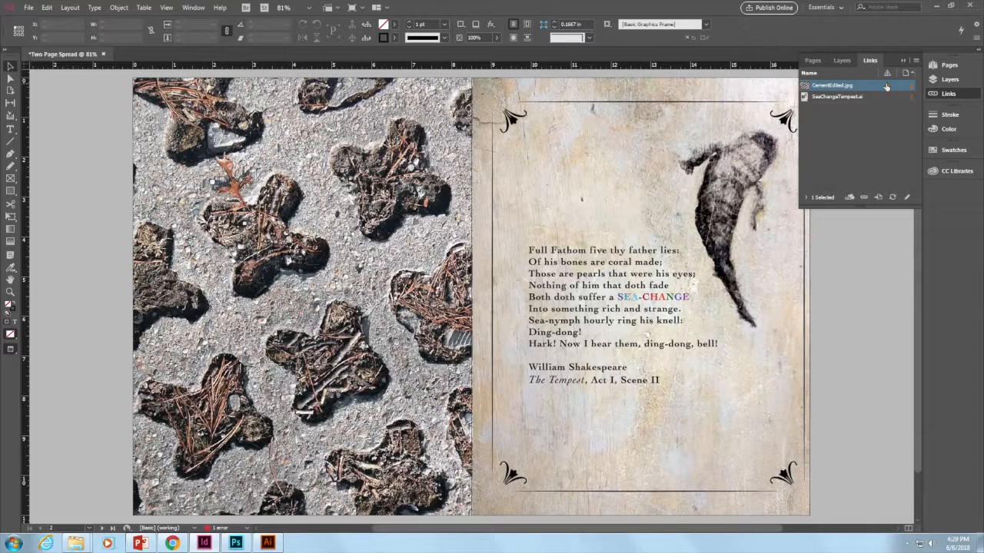
left_click(886, 87)
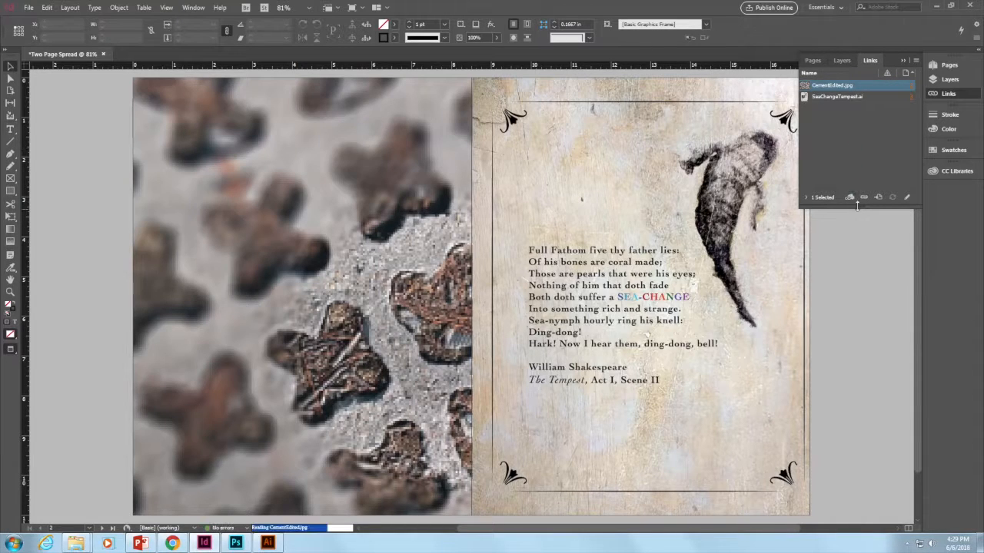
left_click_drag(857, 204, 849, 255)
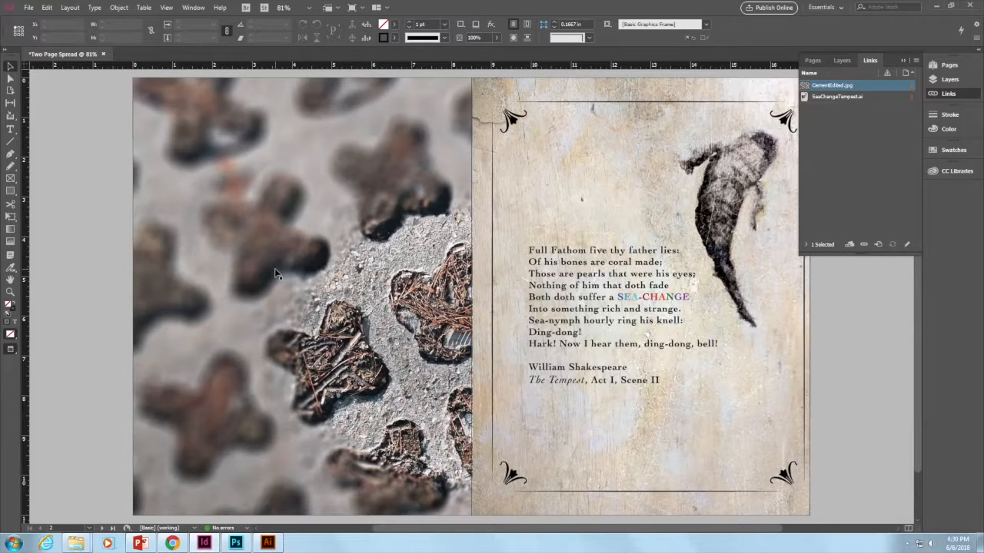
left_click(903, 60)
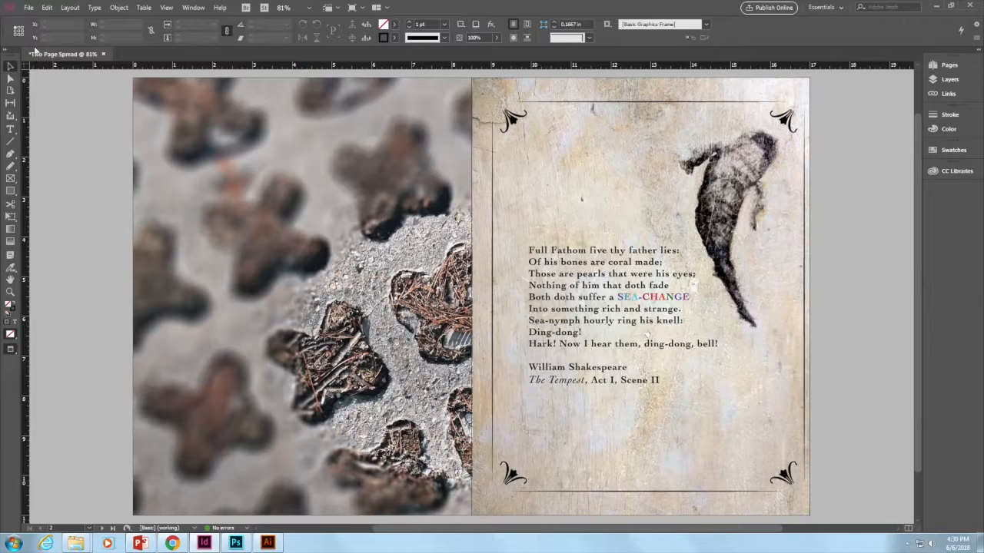
Step: Save the document as Two Page Spread.indd in the Sea Change Videos folder under ENL170 - Producing a Magazine of the Arts on drive D
left_click(29, 8)
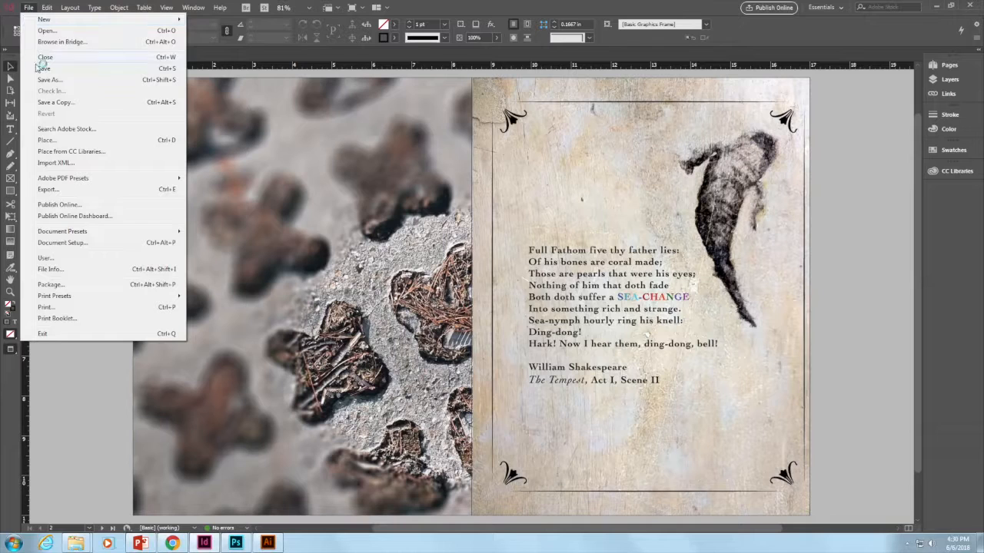
left_click(44, 69)
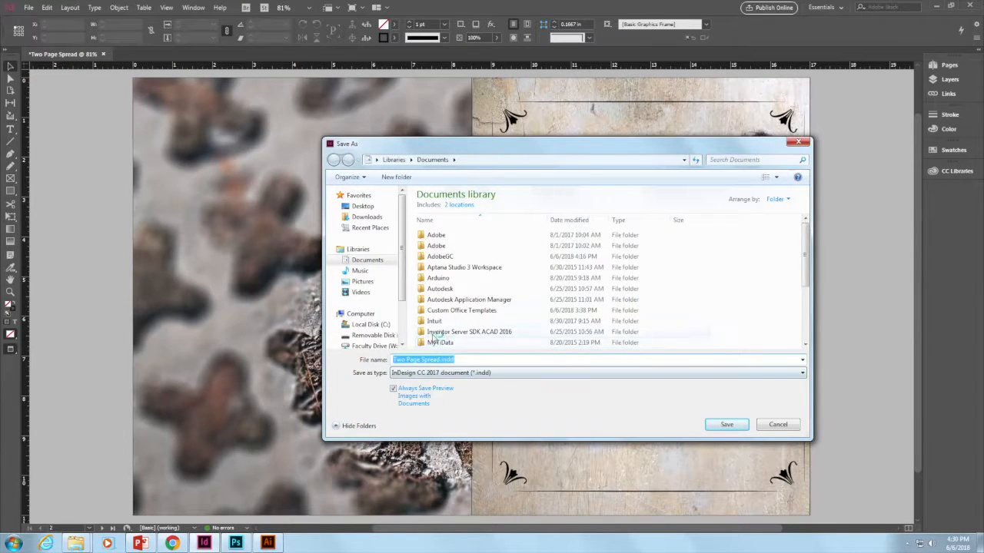
left_click(373, 336)
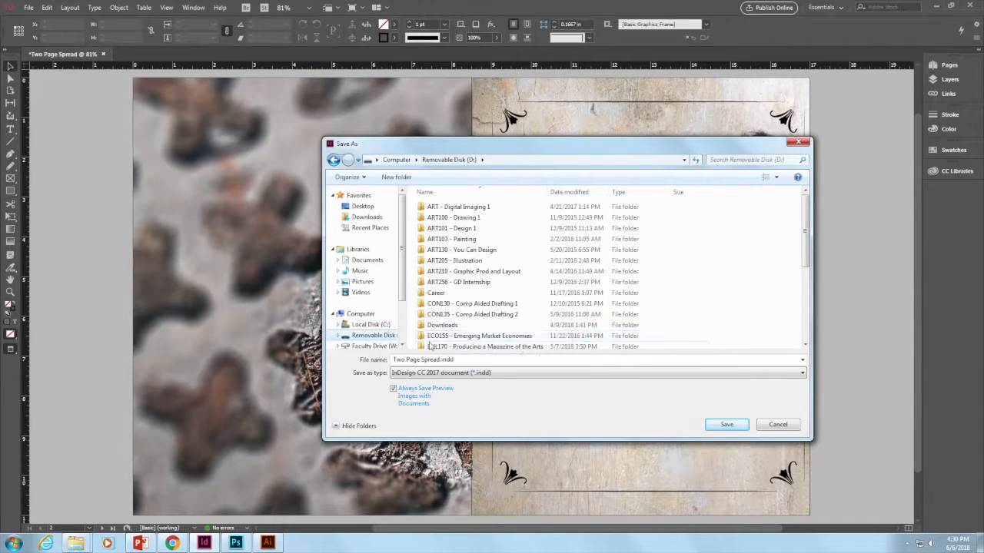
double_click(429, 347)
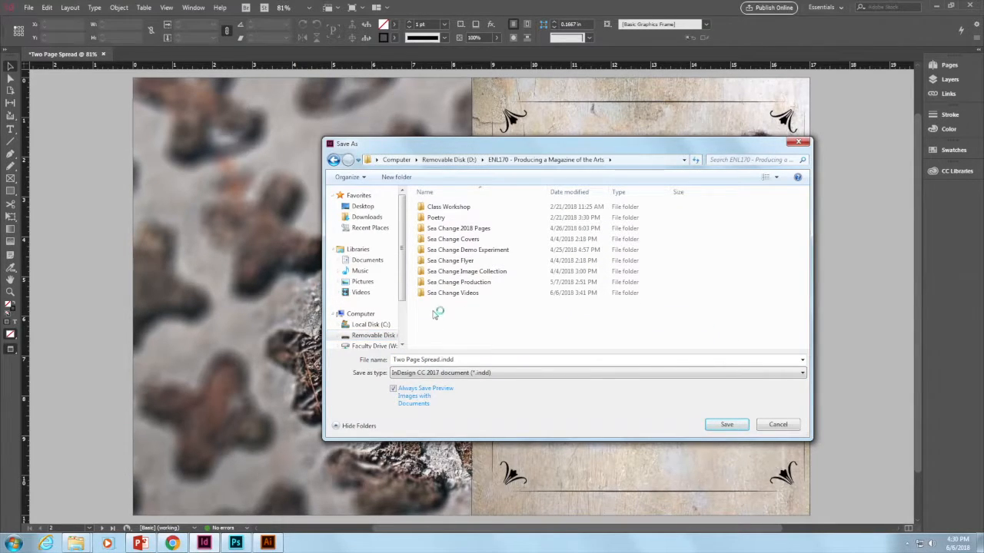
double_click(421, 296)
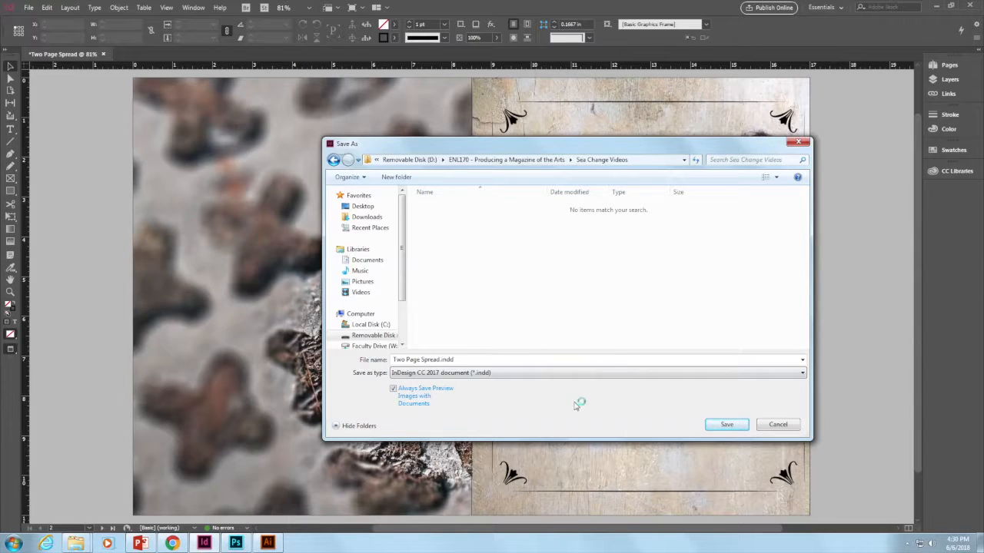
left_click(730, 425)
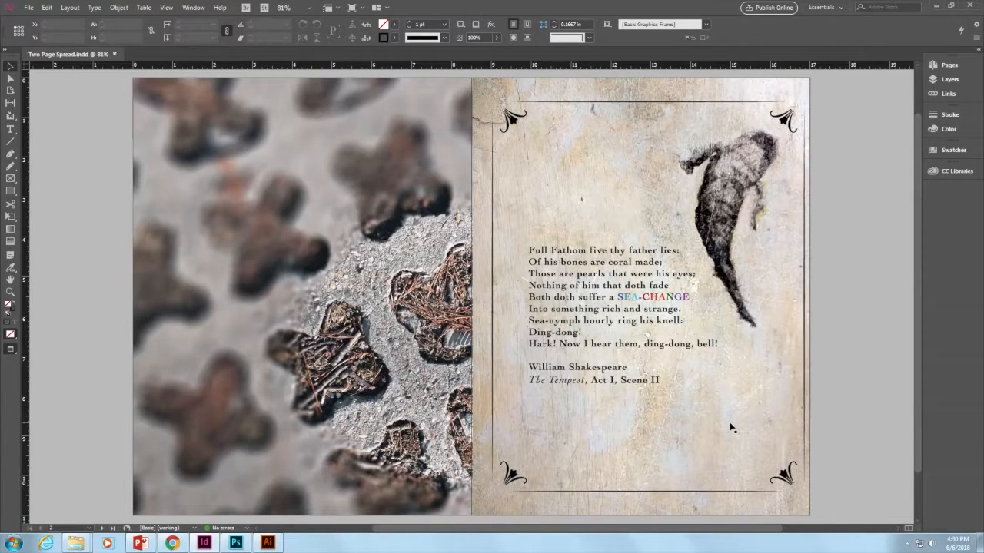
Step: Switch to Illustrator and recolour all four corner ornaments of the SeaChangeTempest.ai page frame with a blue fill
left_click(269, 544)
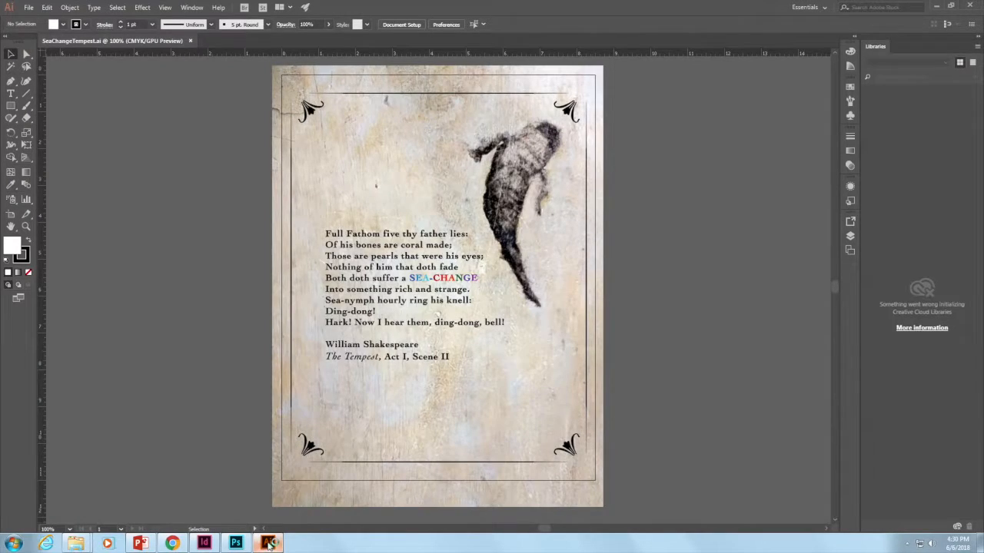
left_click(305, 447)
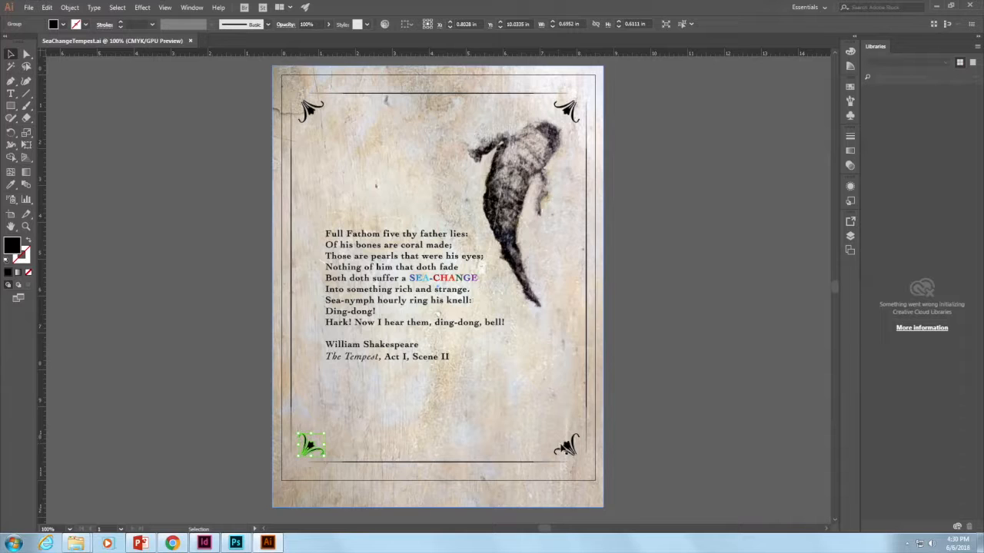
left_click(566, 448, "shift")
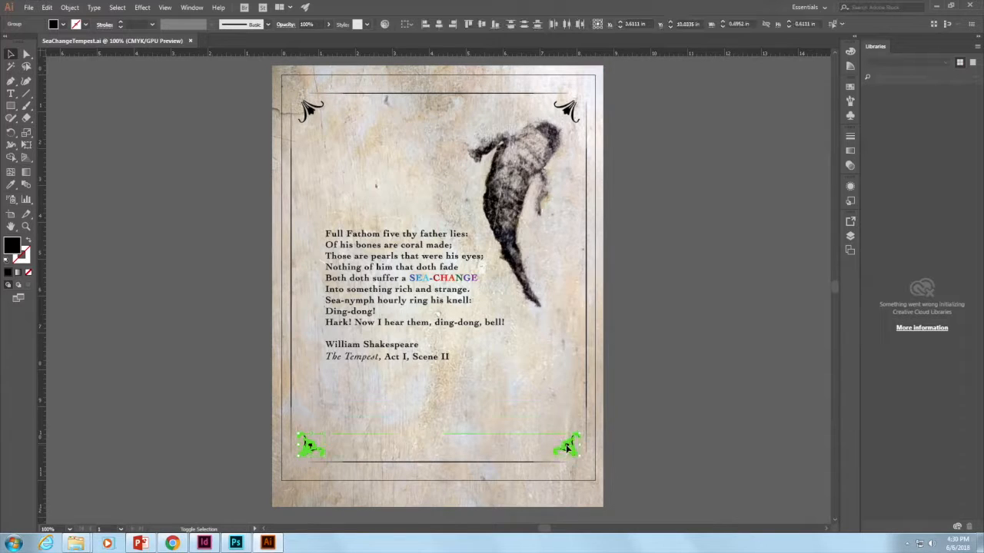
left_click(580, 110, "shift")
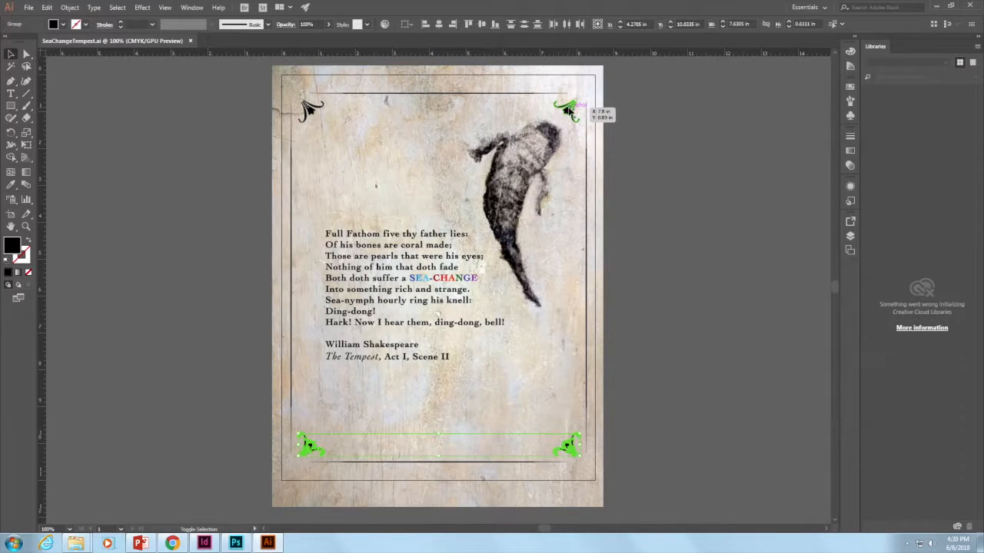
left_click(307, 111, "shift")
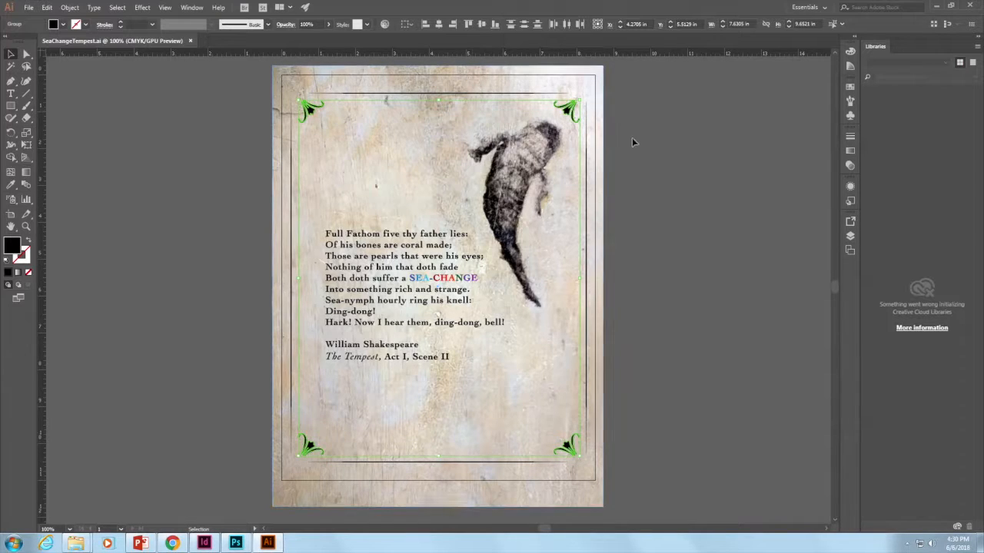
left_click(851, 66)
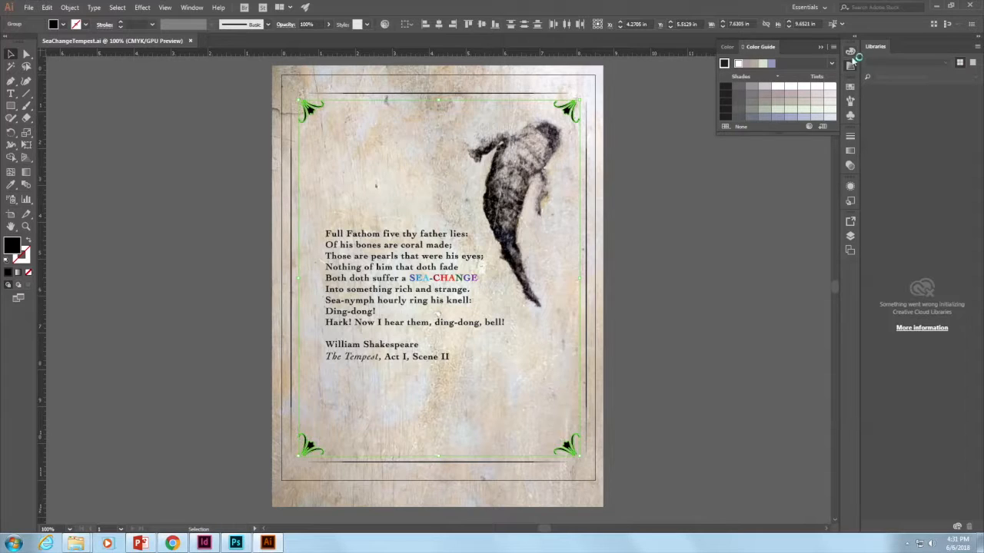
left_click(851, 51)
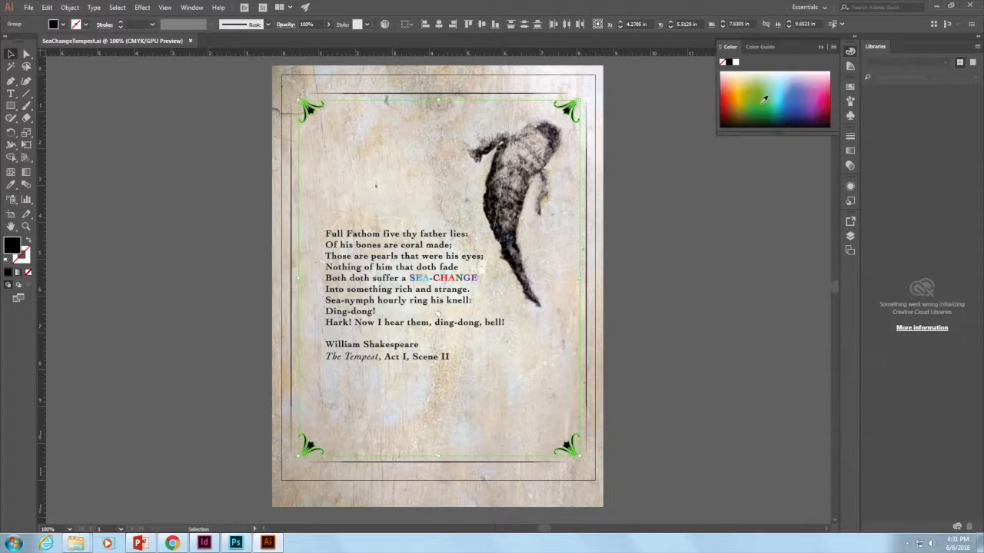
left_click(751, 98)
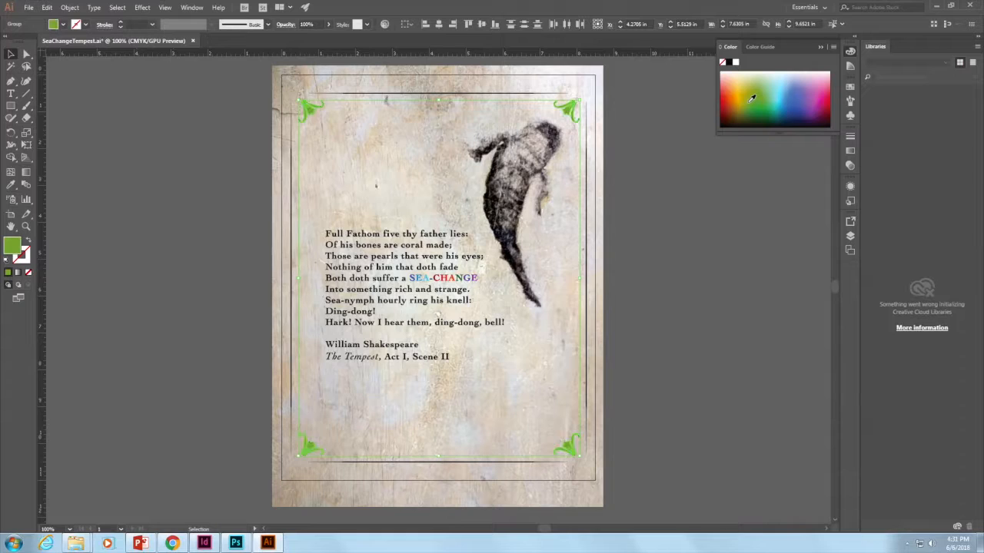
left_click(805, 93)
left_click(797, 101)
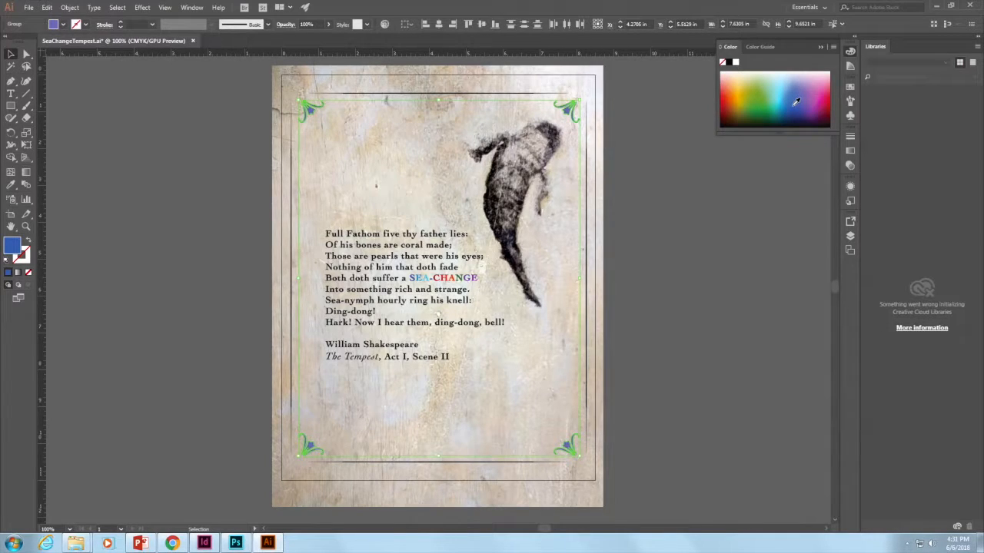
Step: Recolour the four selected corner ornaments with a light purple fill and collapse the colour controls
left_click(809, 81)
left_click(805, 88)
left_click(820, 47)
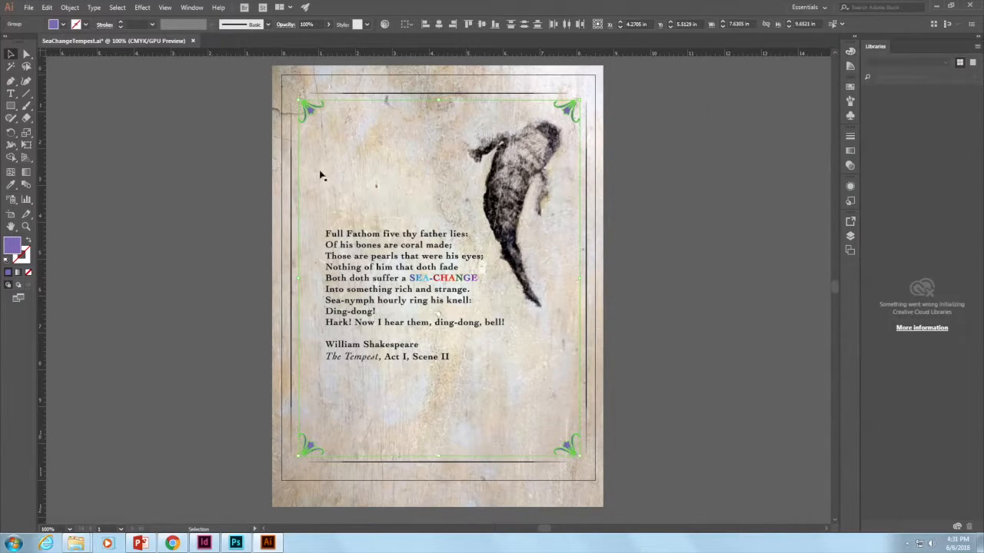
Step: Deselect the ornaments and save SeaChangeTempest.ai under its existing name
left_click(137, 117)
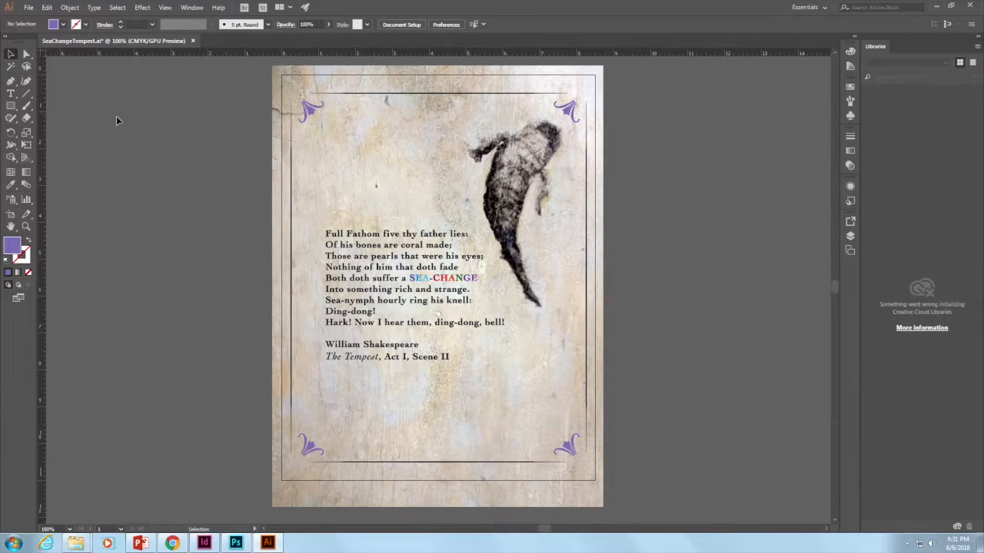
left_click(29, 8)
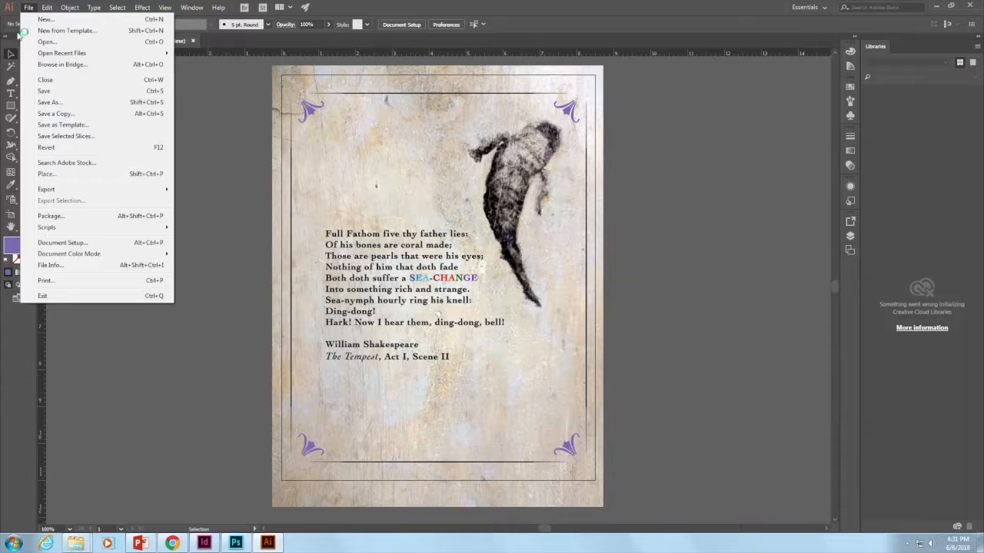
left_click(45, 91)
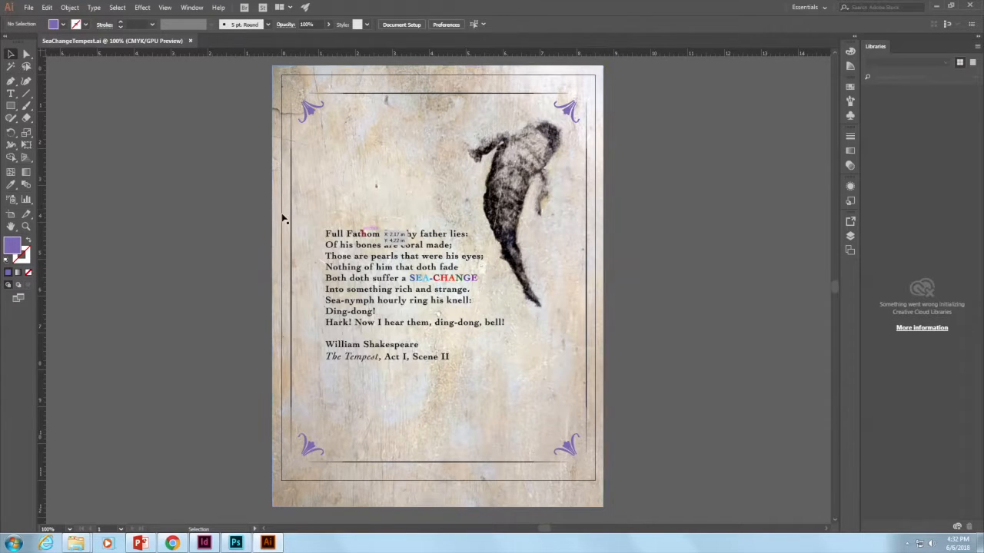
Step: Switch to InDesign, update the modified link to SeaChangeTempest.ai in the spread, and collapse the list of links
mouse_move(206, 543)
left_click(206, 543)
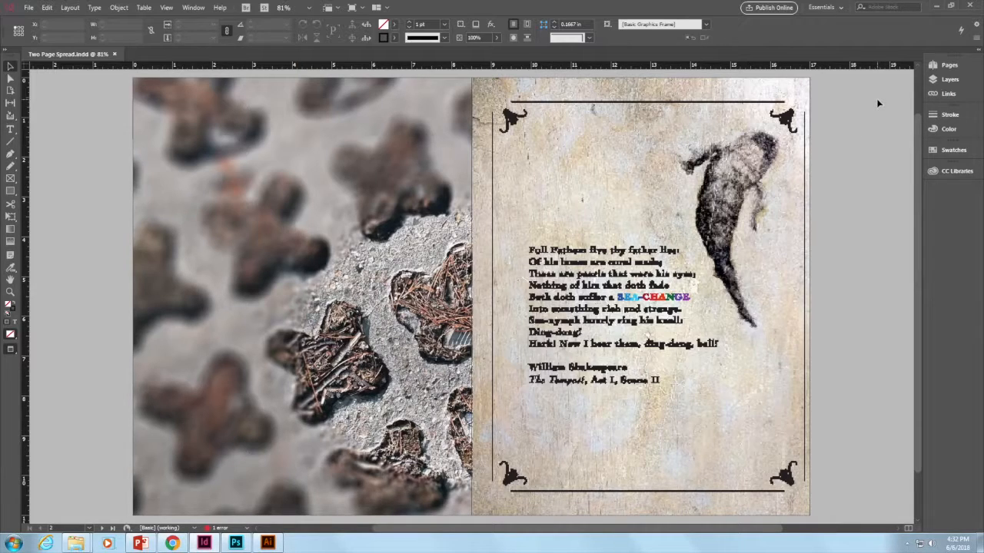
left_click(943, 94)
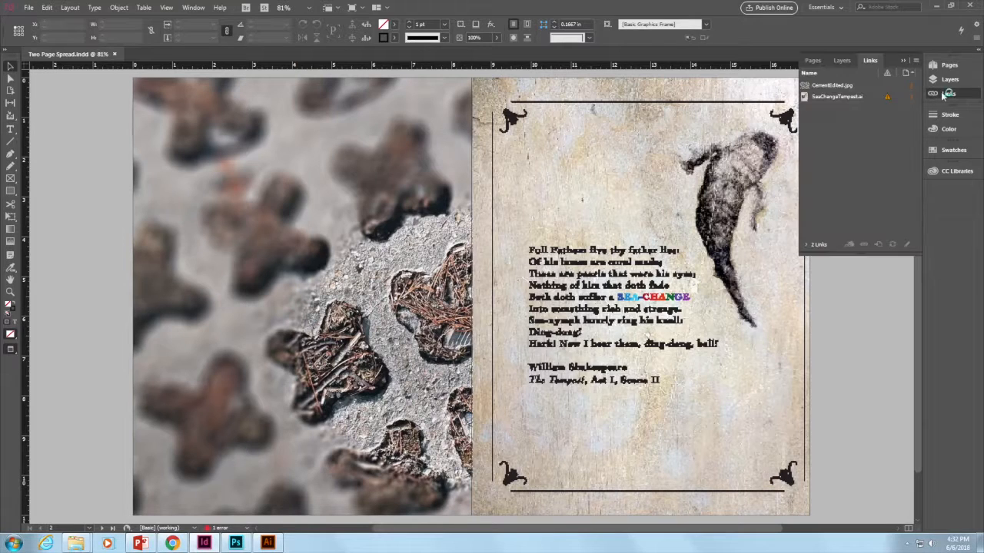
left_click(862, 97)
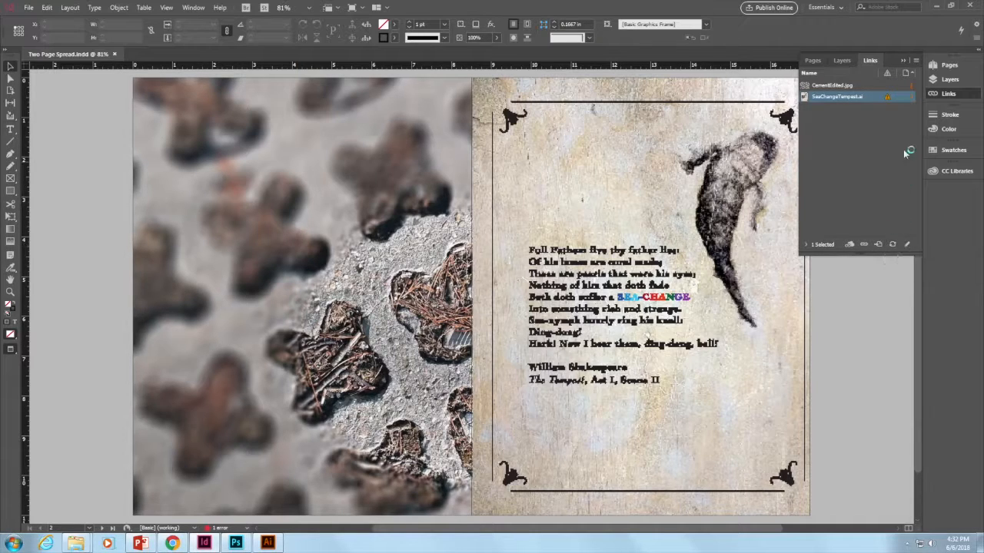
mouse_move(889, 98)
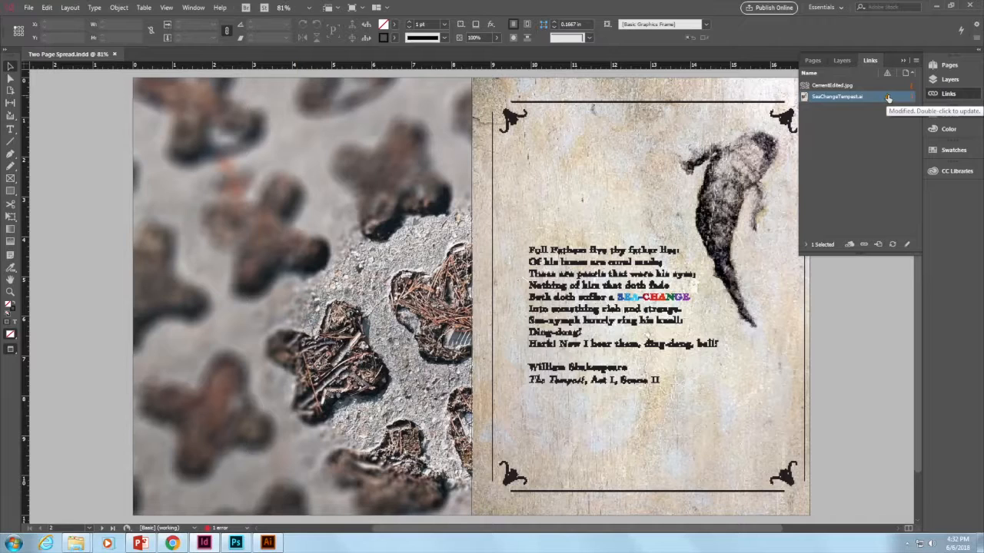
left_click(894, 245)
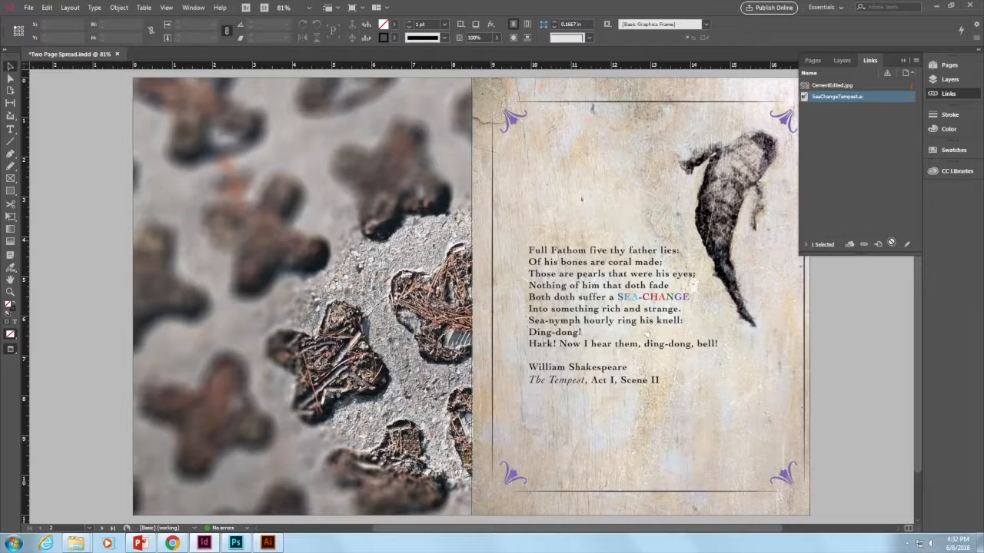
left_click(905, 62)
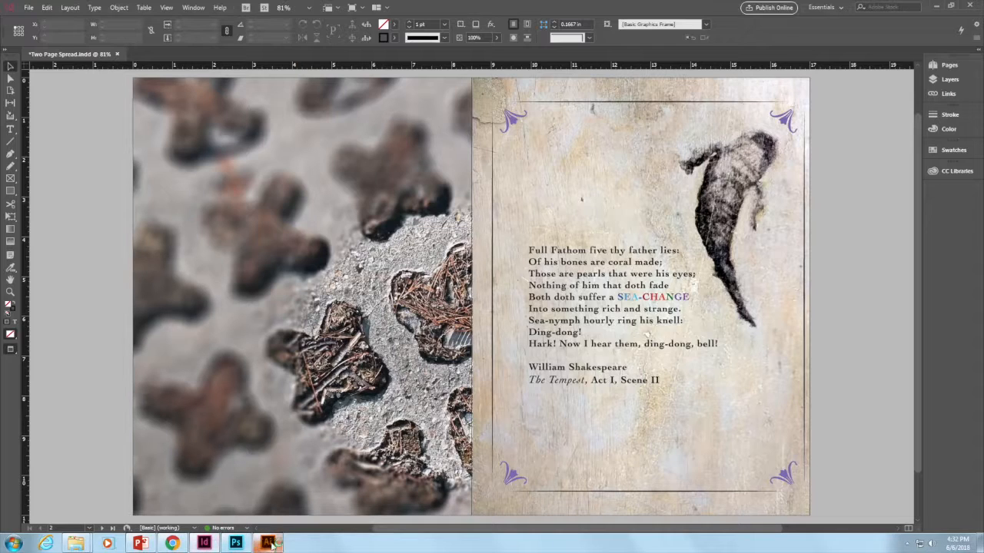
mouse_move(204, 546)
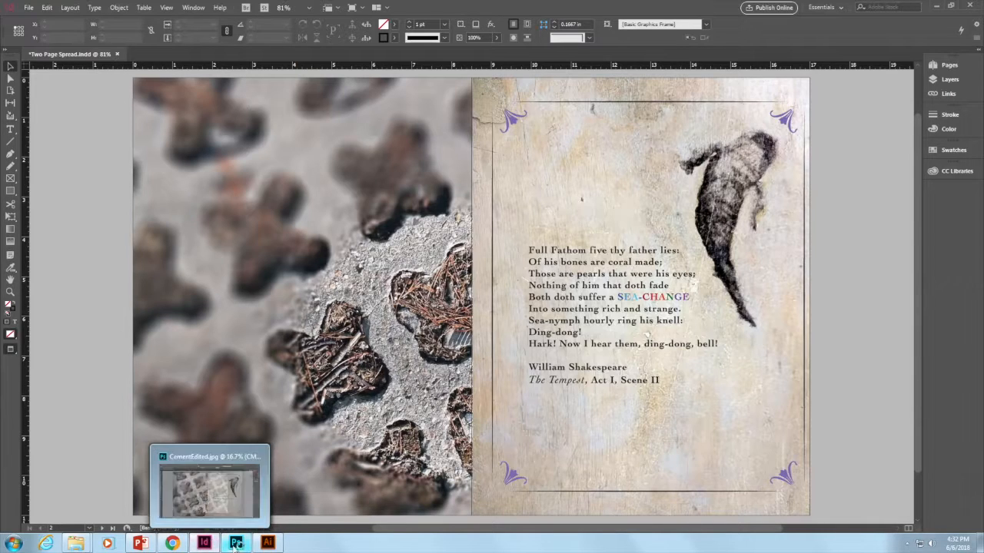
mouse_move(235, 544)
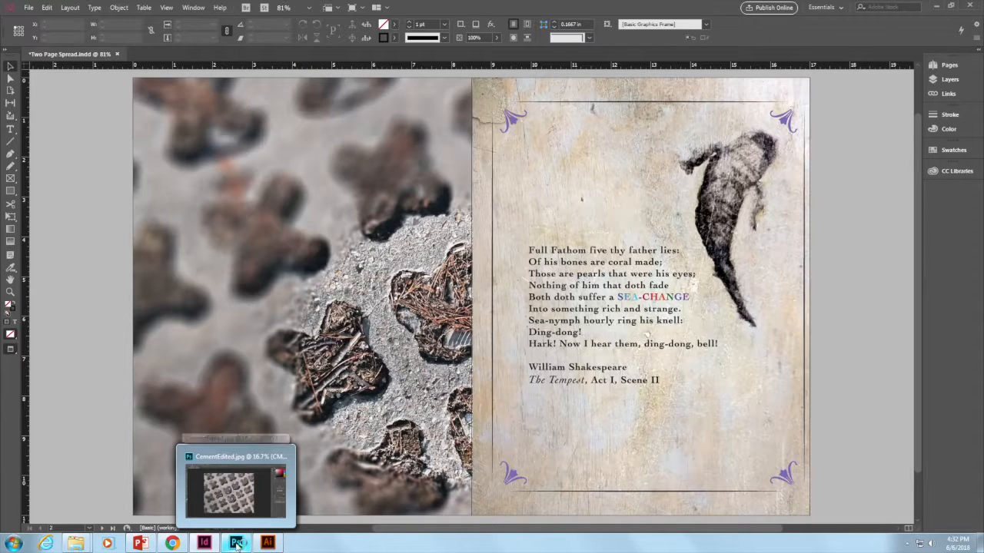
mouse_move(268, 544)
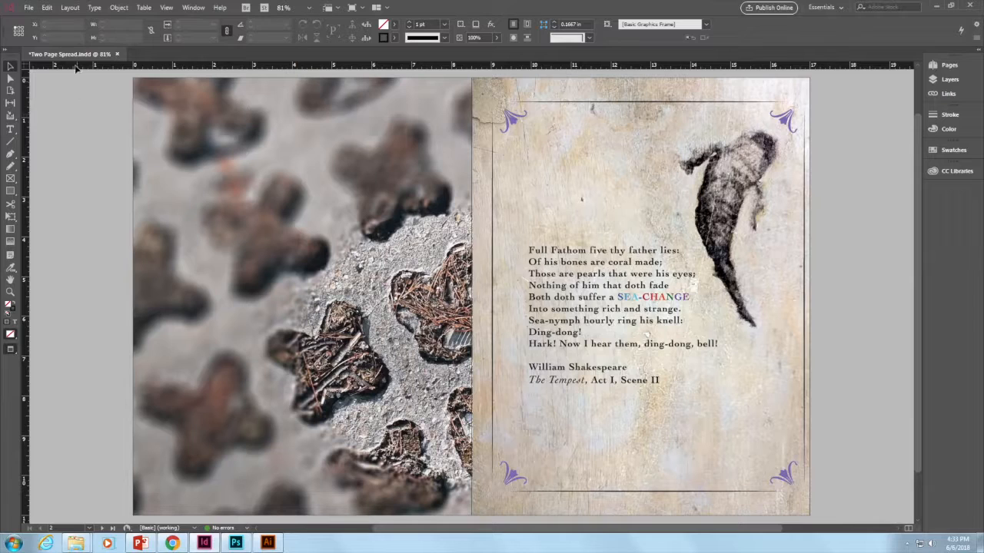
Step: Save Two Page Spread.indd with the updated artwork link under its existing name
left_click(27, 9)
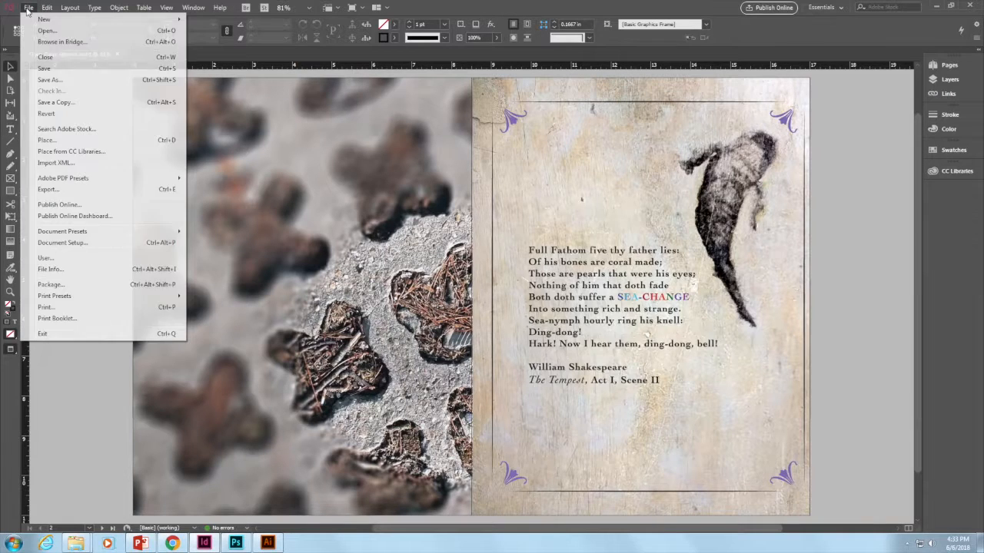
left_click(45, 69)
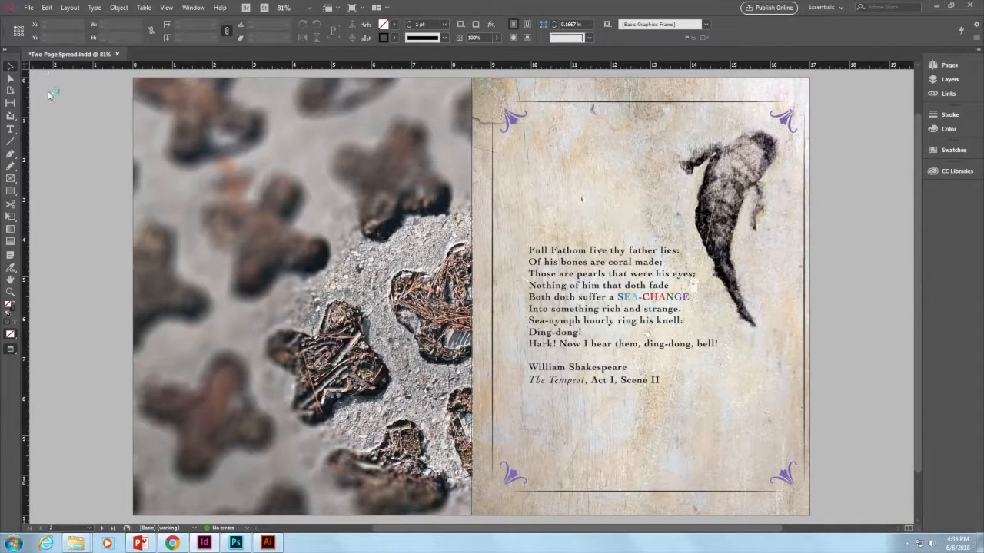